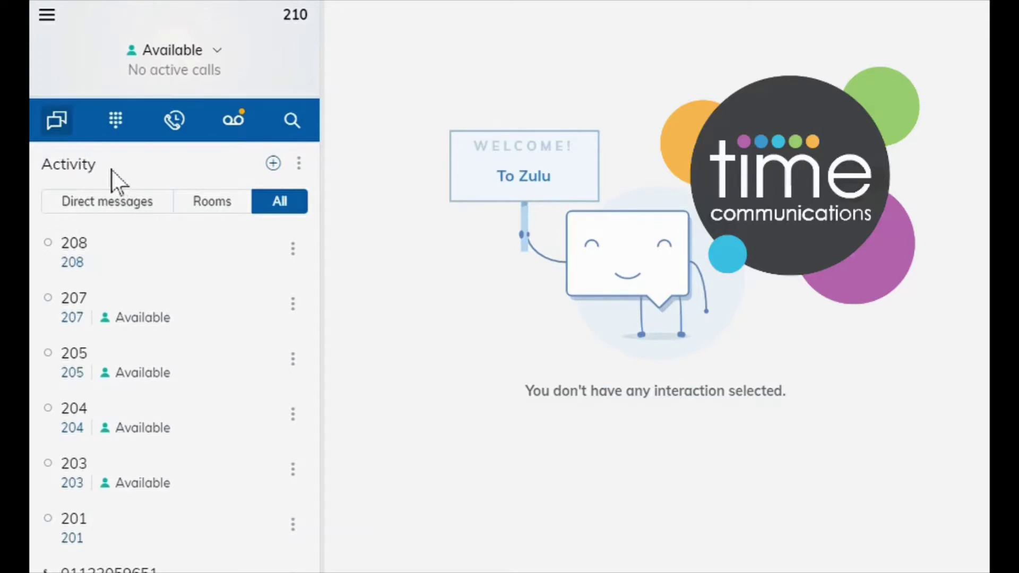
- Browse the recent conversations in the activity list
scroll(191, 348, "down", 4)
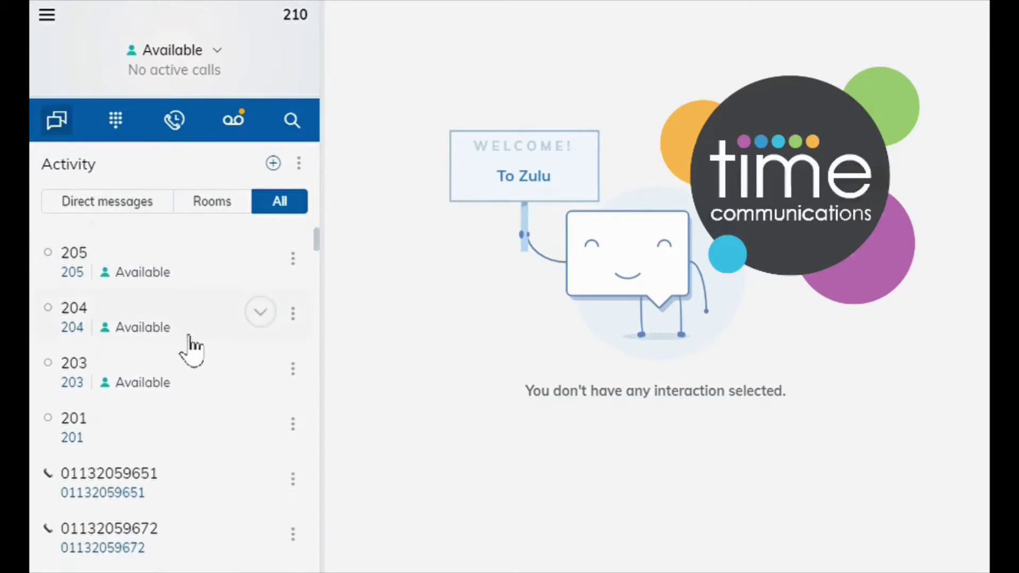
scroll(190, 351, "up", 4)
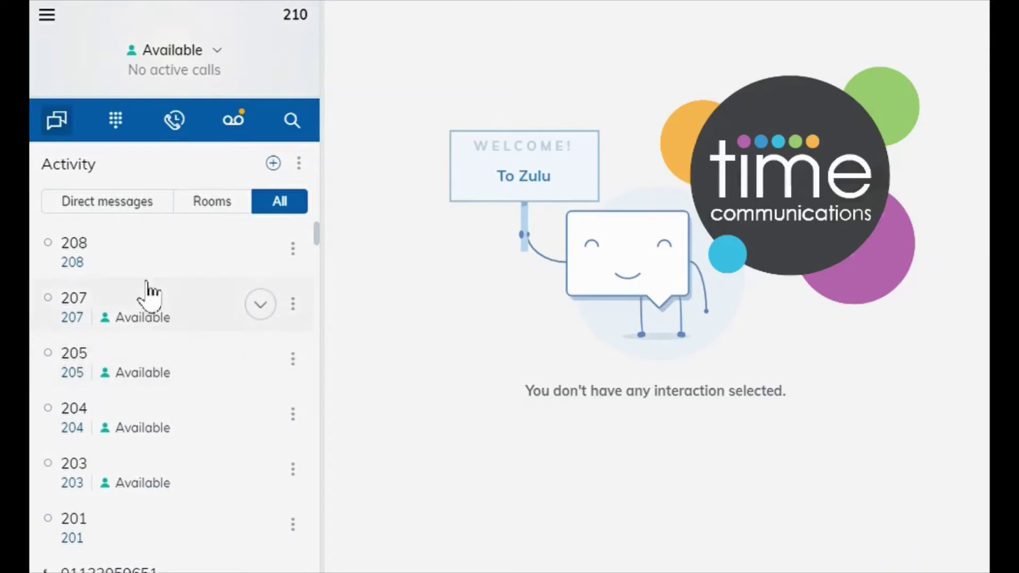
- Enter a full external phone number on the keypad and clear it without calling
left_click(118, 121)
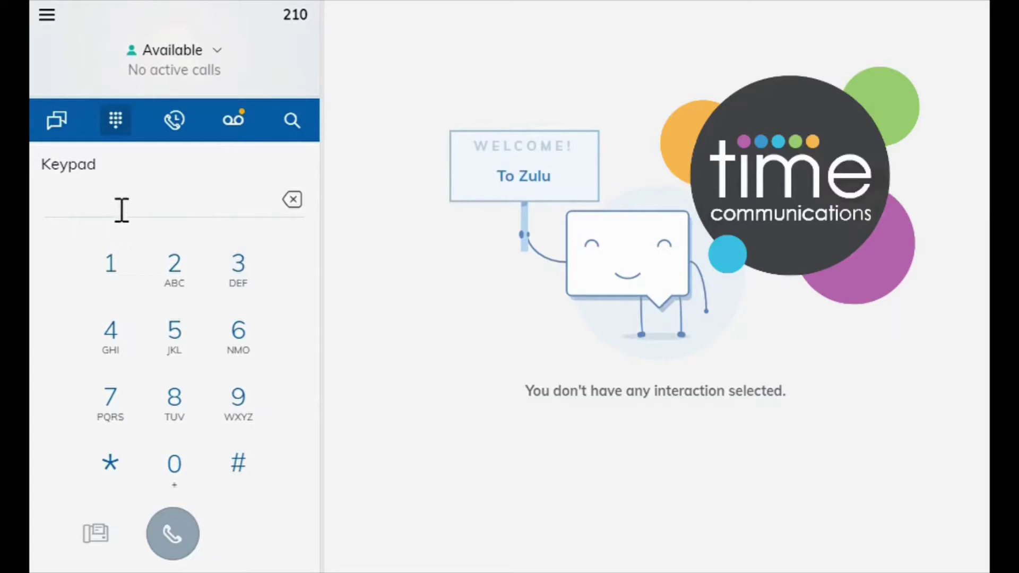
left_click(175, 465)
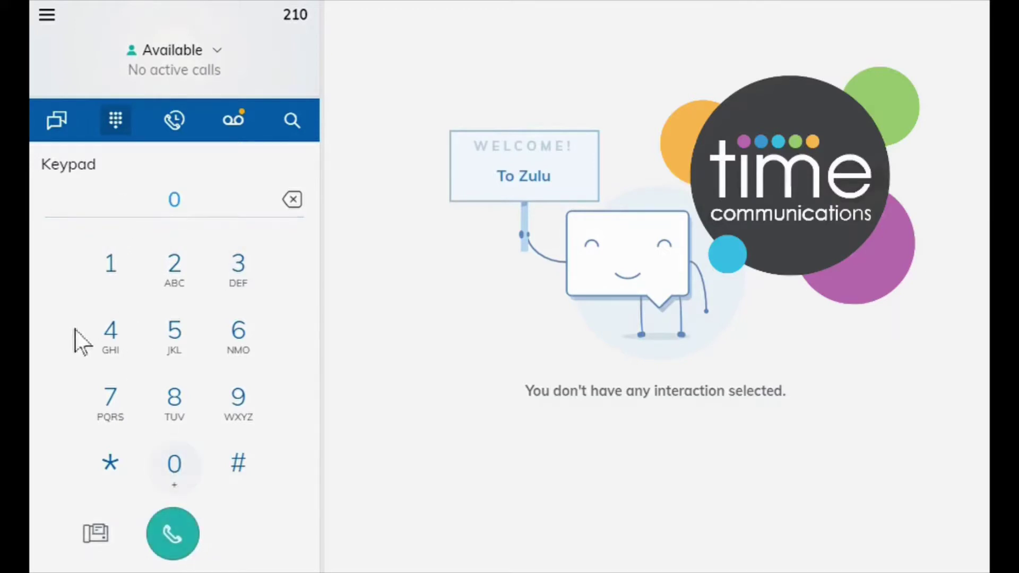
left_click(114, 273)
left_click(114, 273)
left_click(246, 282)
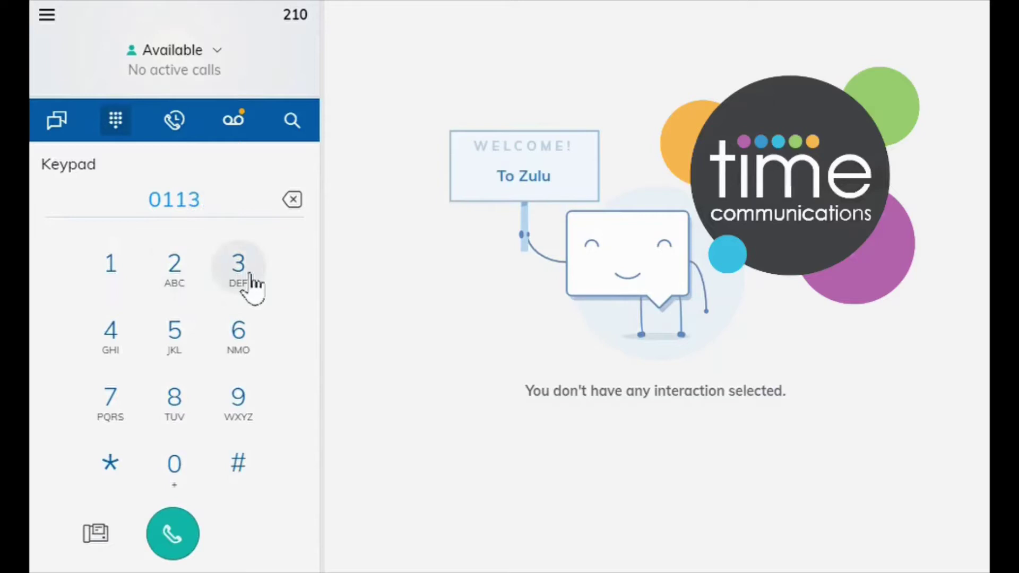
type("205964")
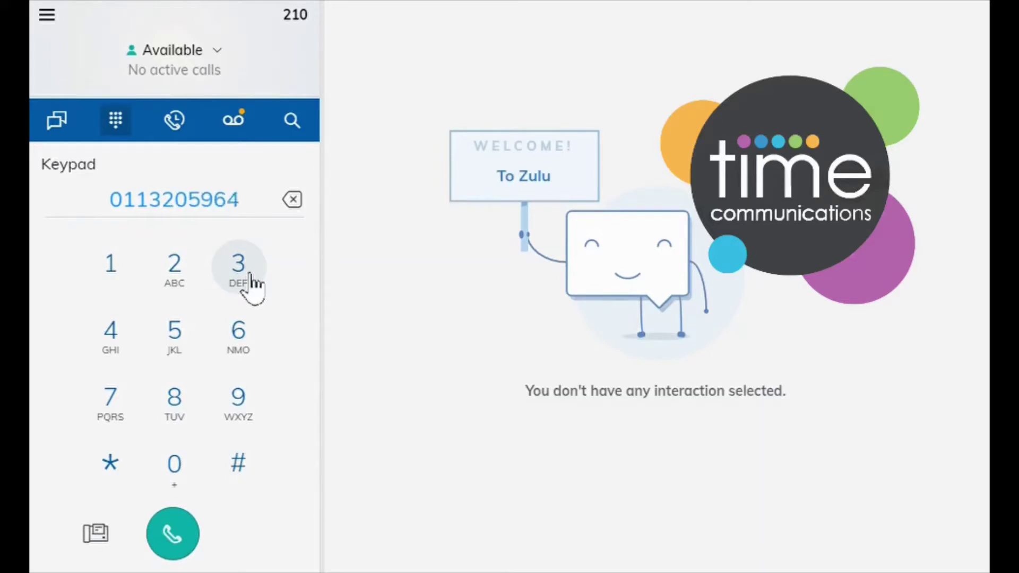
type("0")
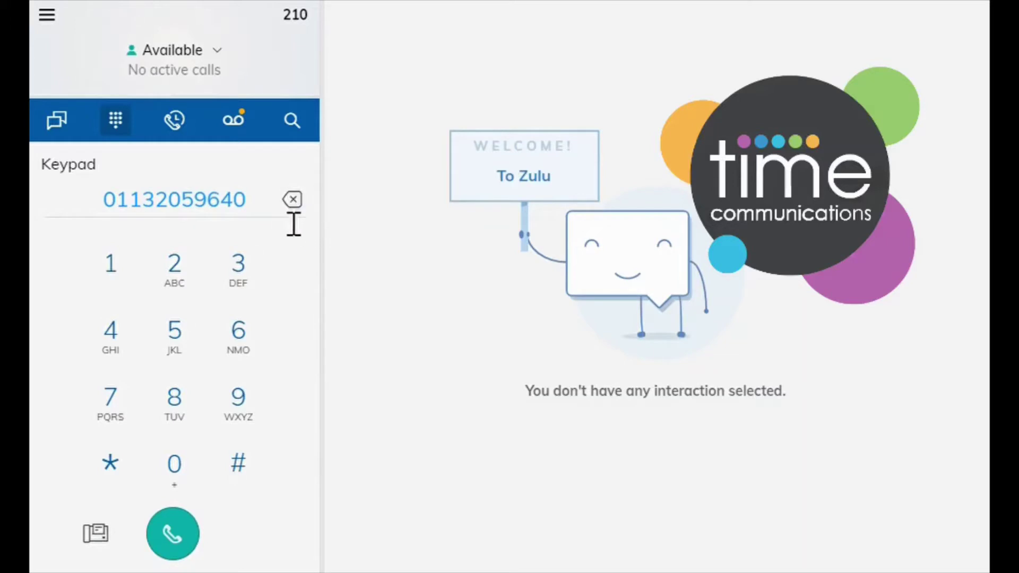
triple_click(294, 200)
double_click(304, 203)
triple_click(303, 203)
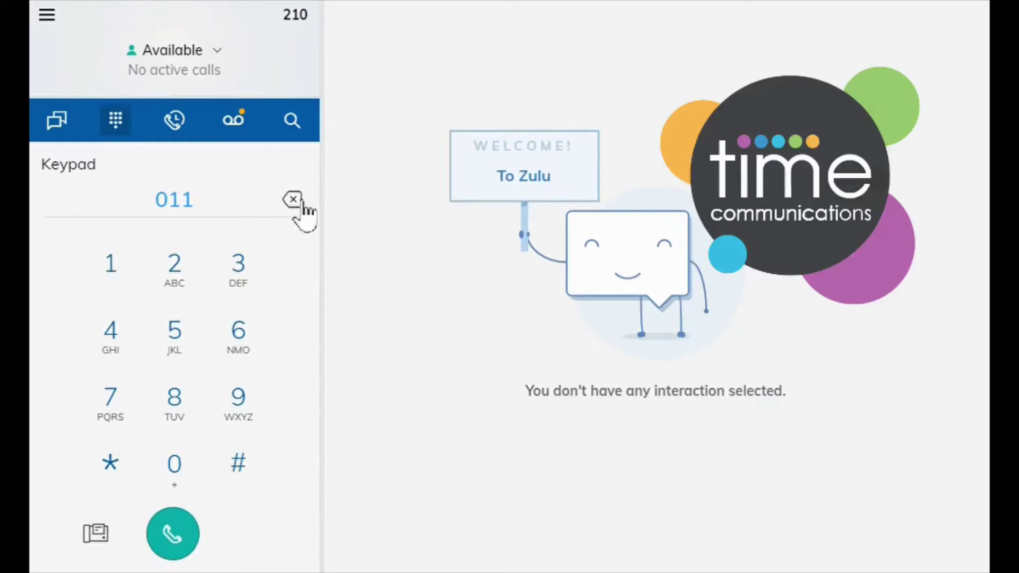
triple_click(303, 204)
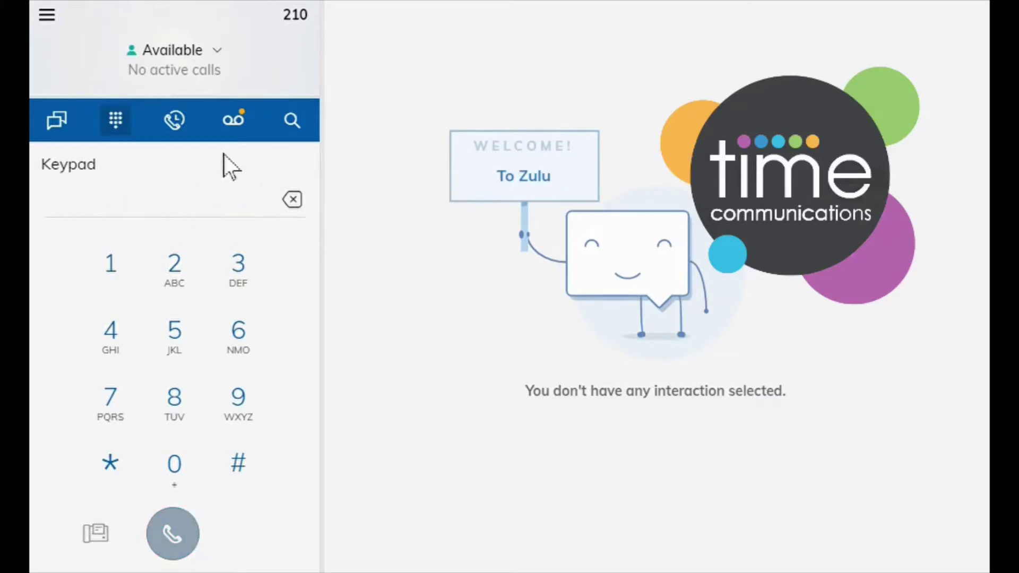
- Review the full call history and filter it to missed calls
left_click(182, 127)
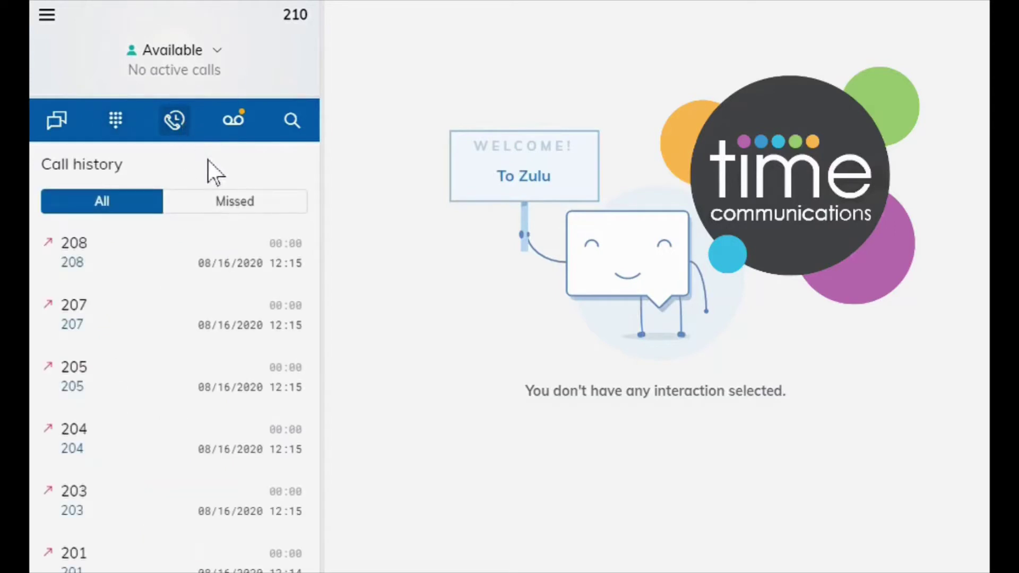
scroll(182, 319, "down", 3)
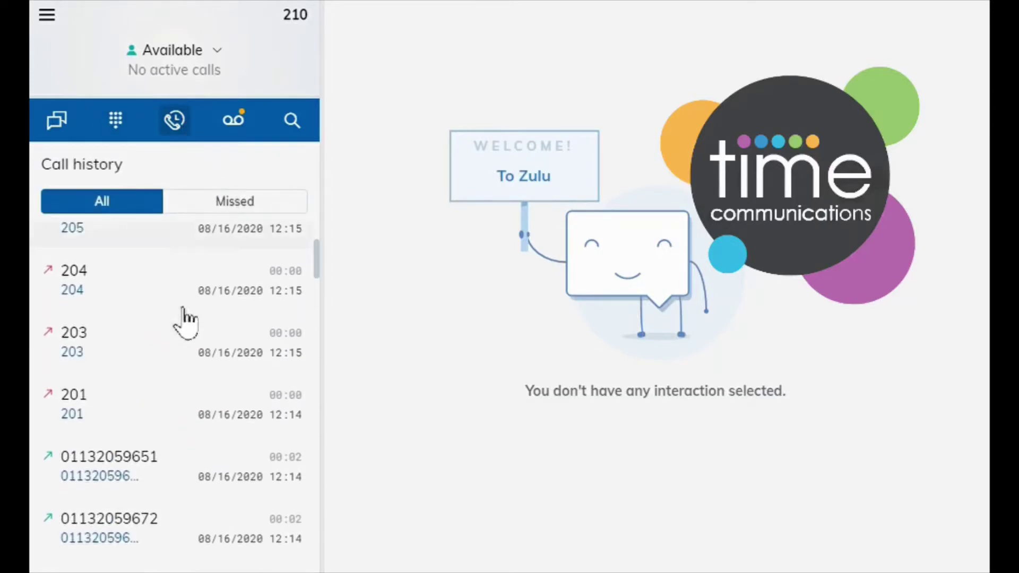
scroll(183, 319, "down", 10)
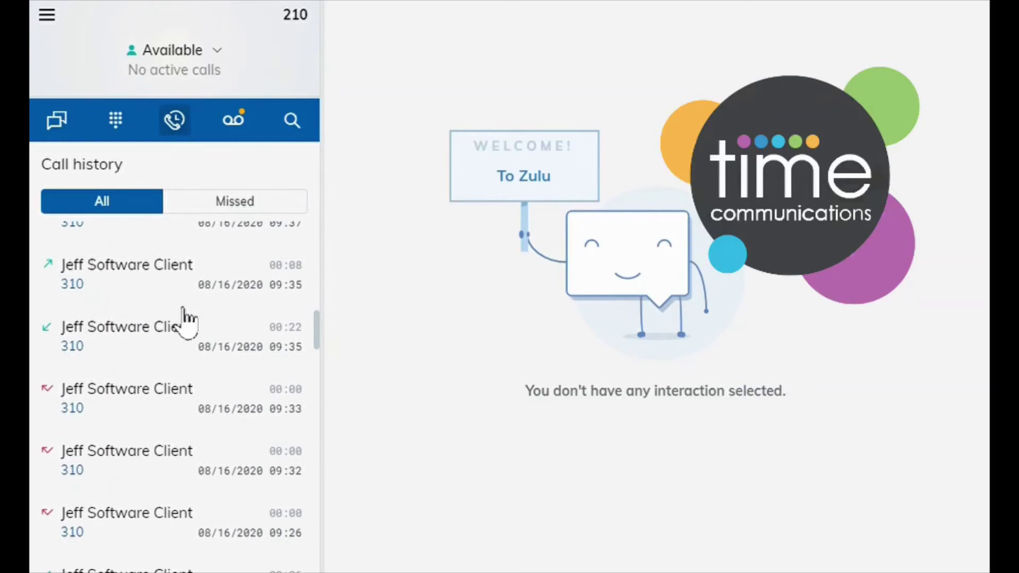
scroll(183, 318, "down", 2)
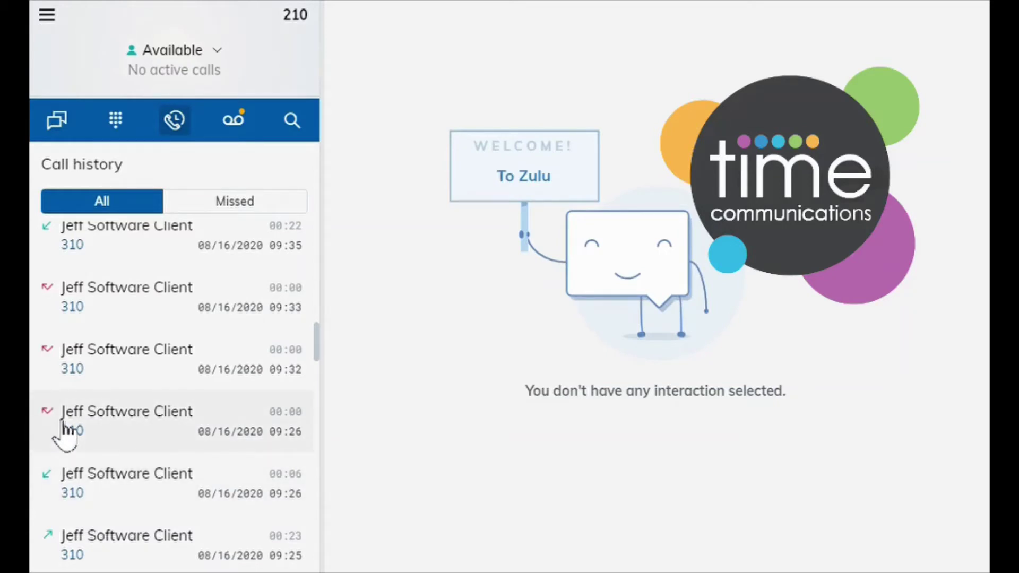
left_click(235, 208)
scroll(155, 372, "up", 4)
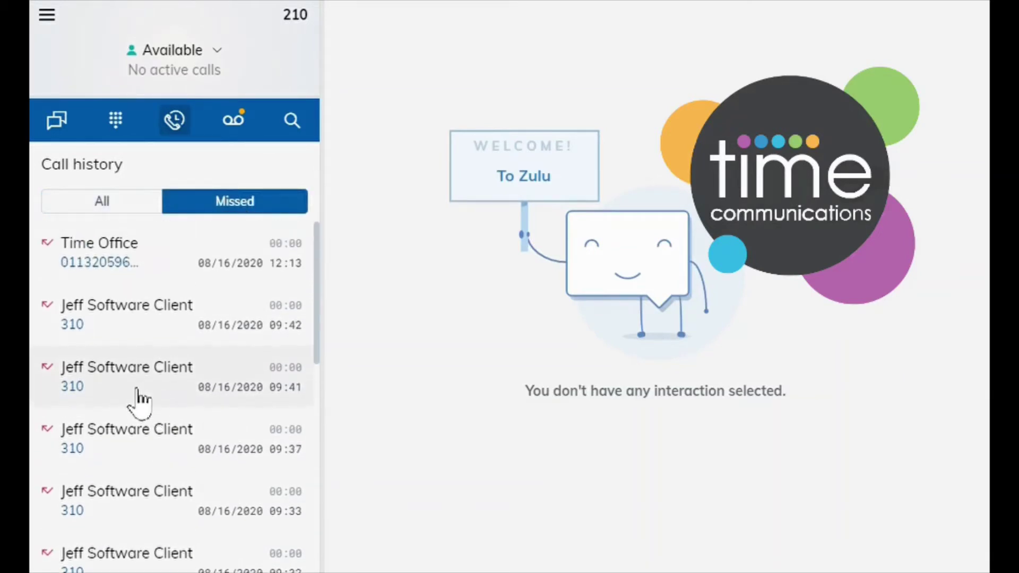
- Play the voicemail left by extension 310 and delete it
left_click(236, 128)
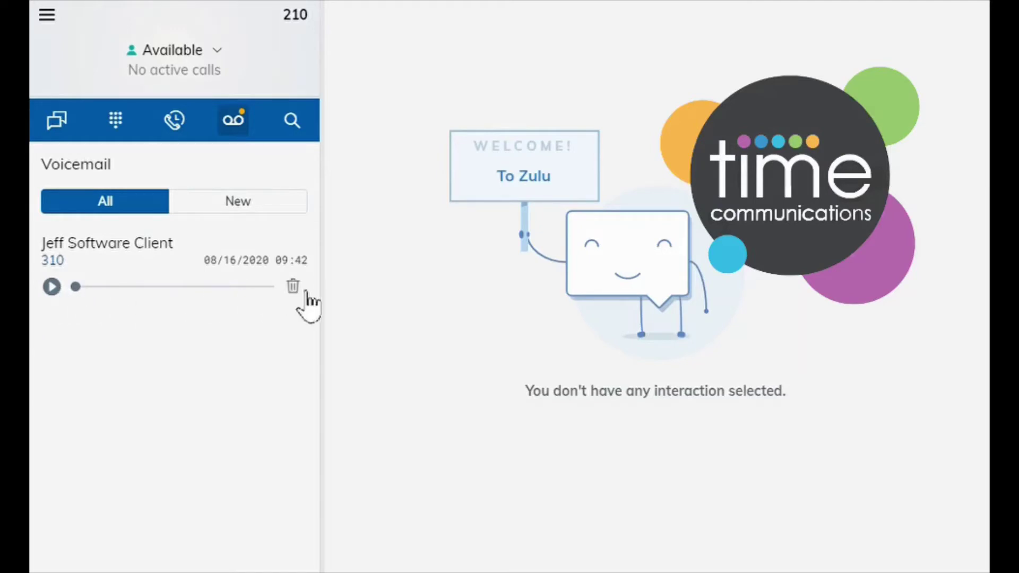
left_click(57, 290)
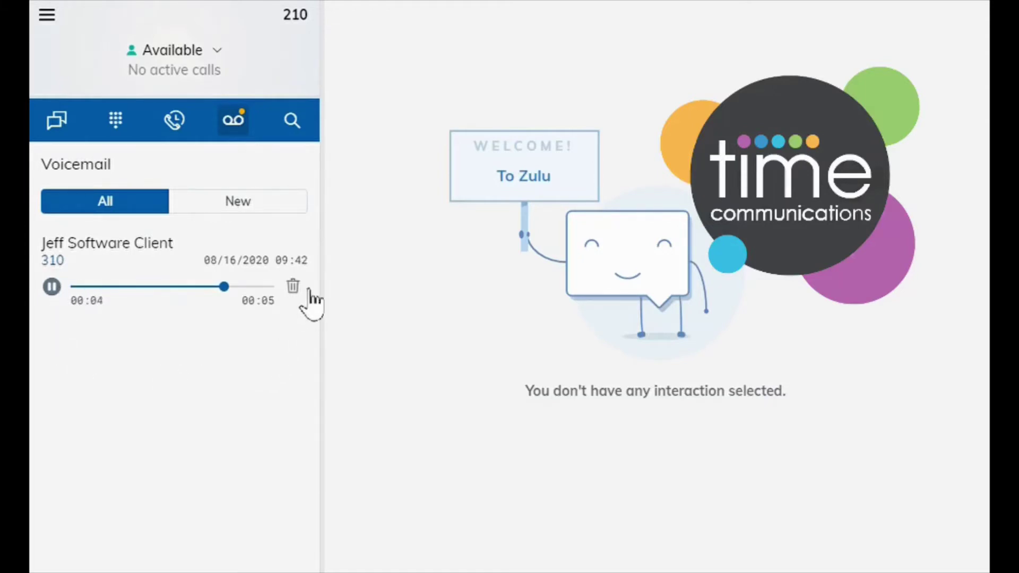
left_click(294, 286)
left_click(320, 339)
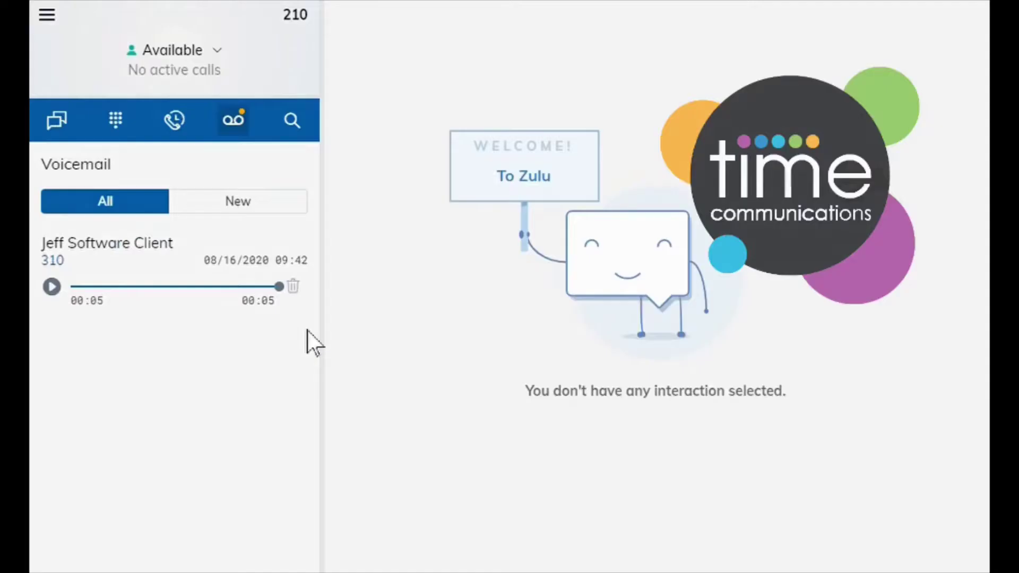
- Open the contact search, and switch the presence status to DND and back to Available
left_click(292, 122)
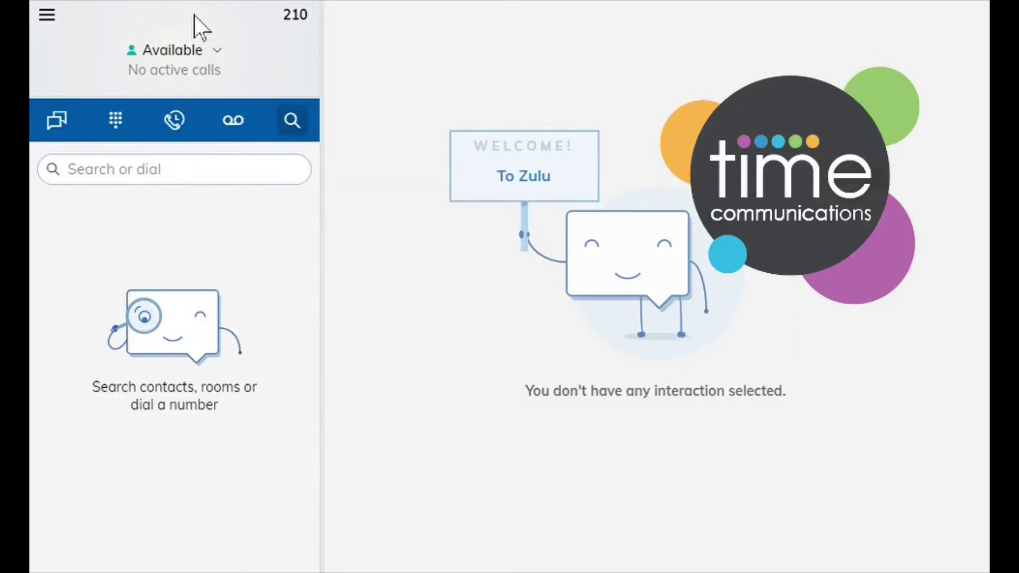
left_click(218, 52)
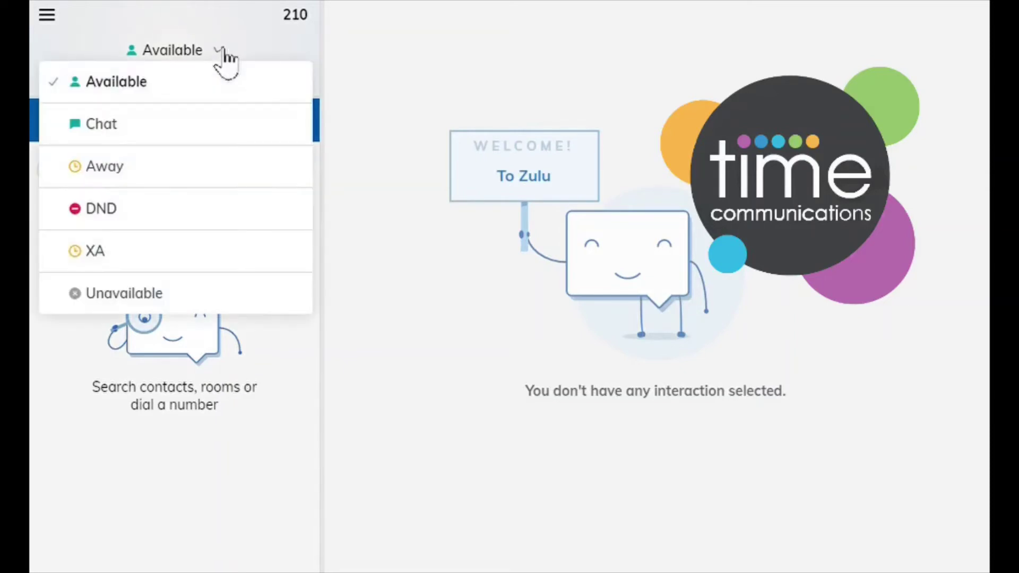
left_click(112, 213)
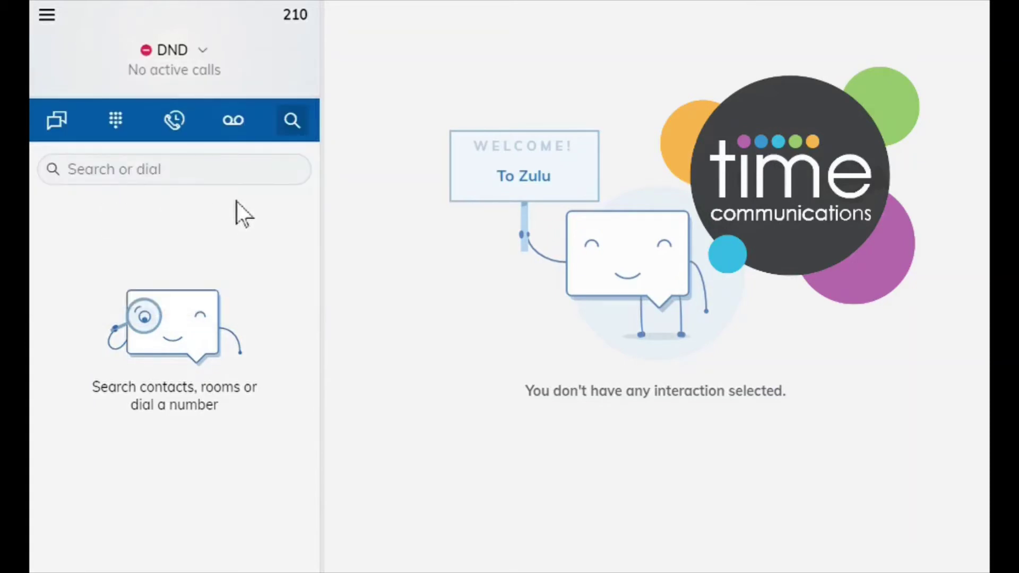
left_click(221, 56)
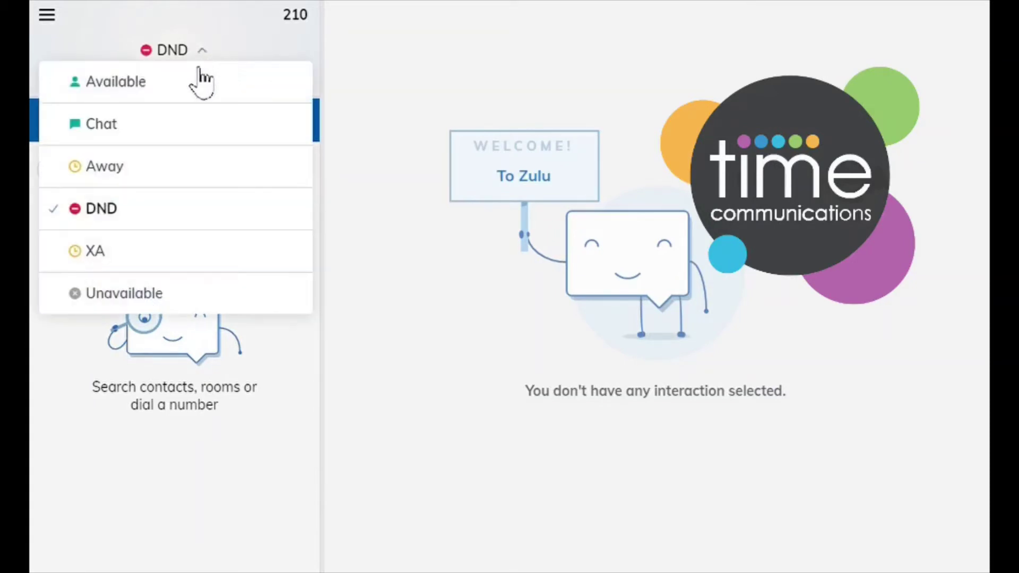
left_click(147, 86)
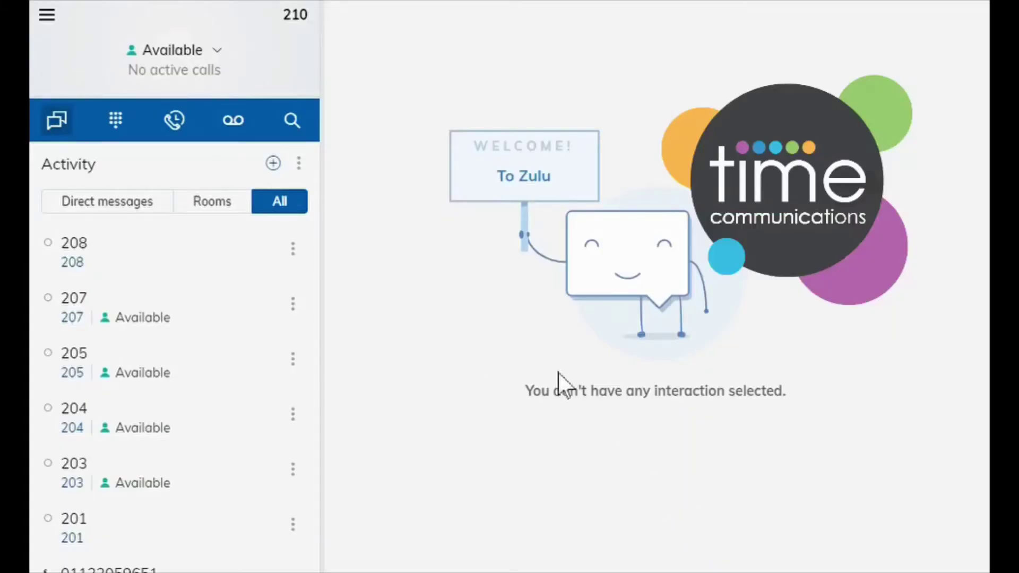
- Call extension 310 from the keypad
left_click(127, 128)
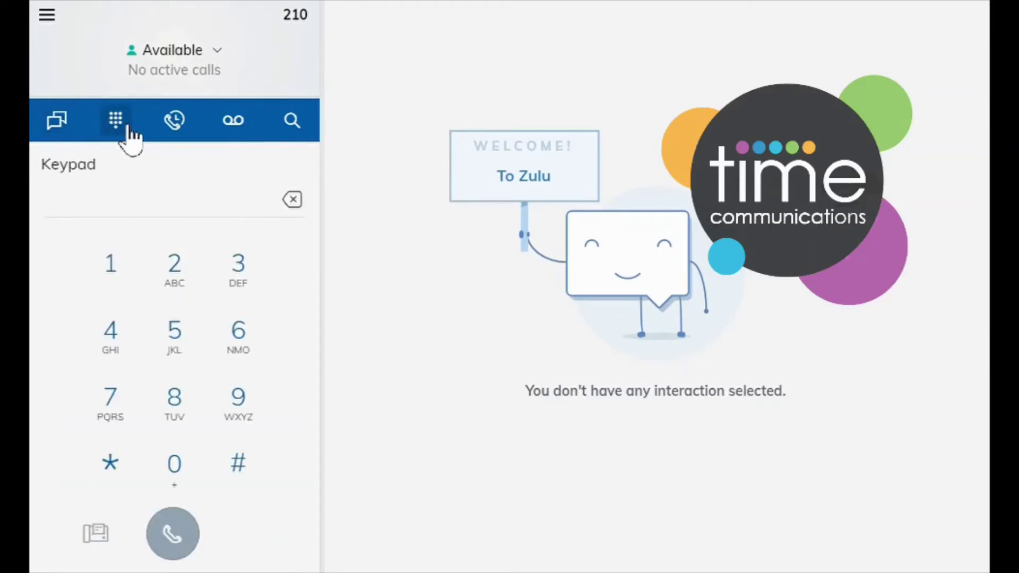
left_click(247, 269)
left_click(109, 270)
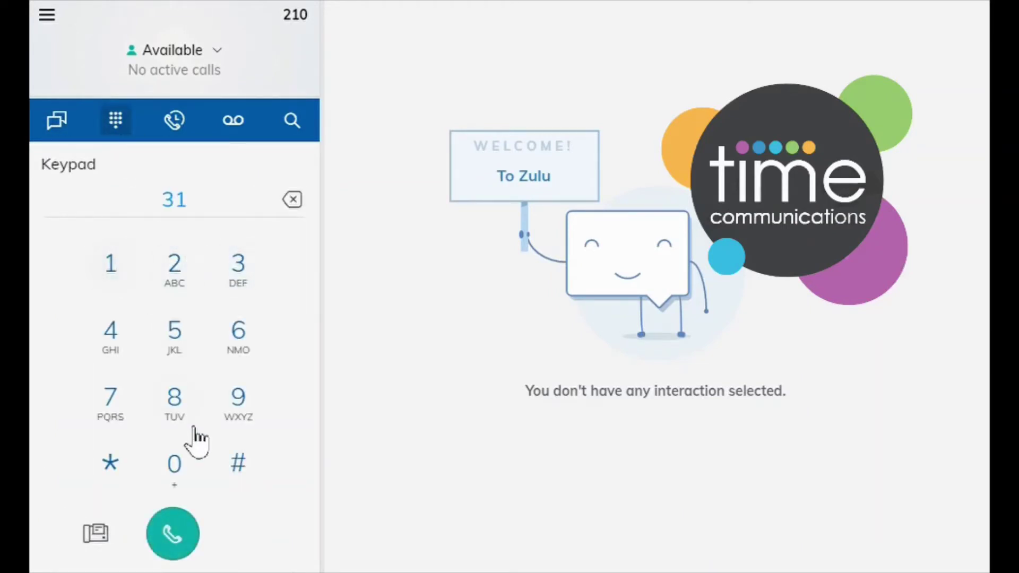
left_click(184, 469)
left_click(186, 520)
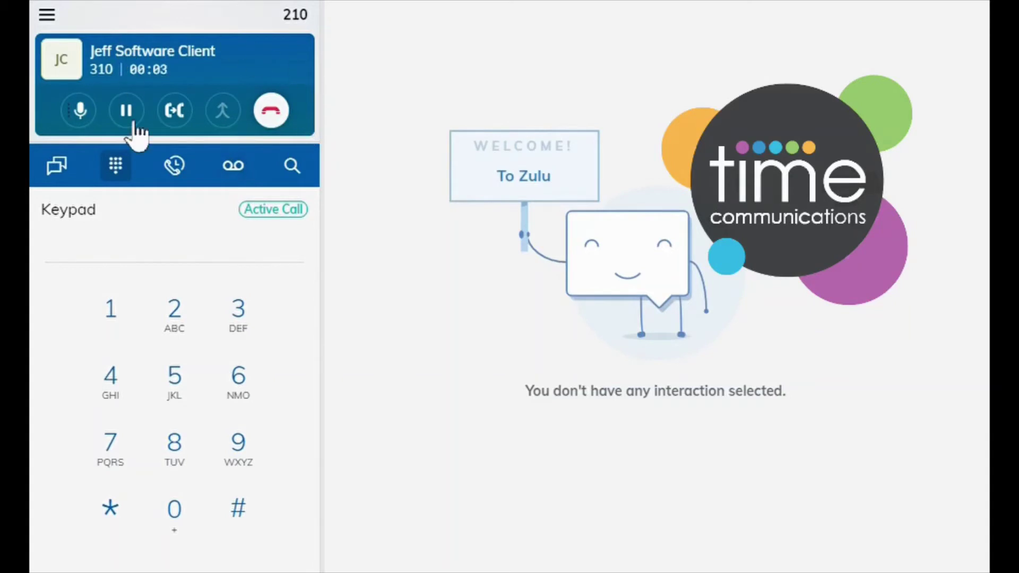
- Mute and unmute the active call, and put it on hold and resume it
left_click(93, 112)
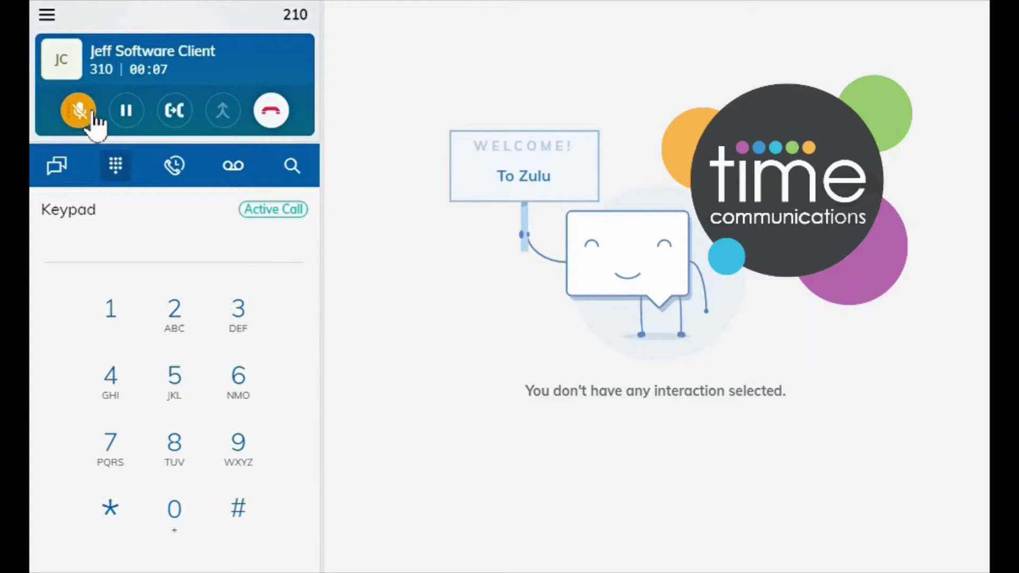
left_click(93, 112)
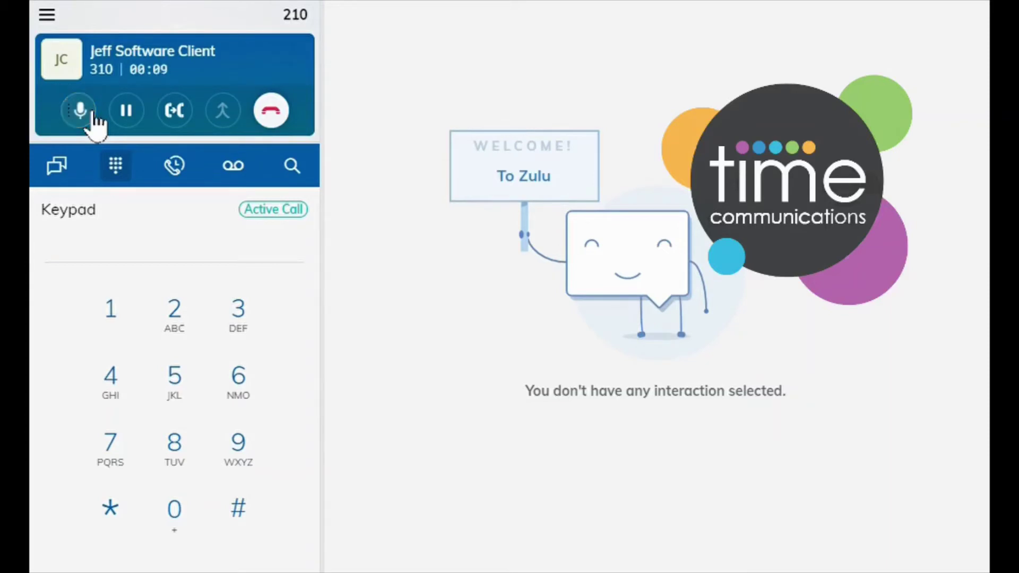
left_click(138, 113)
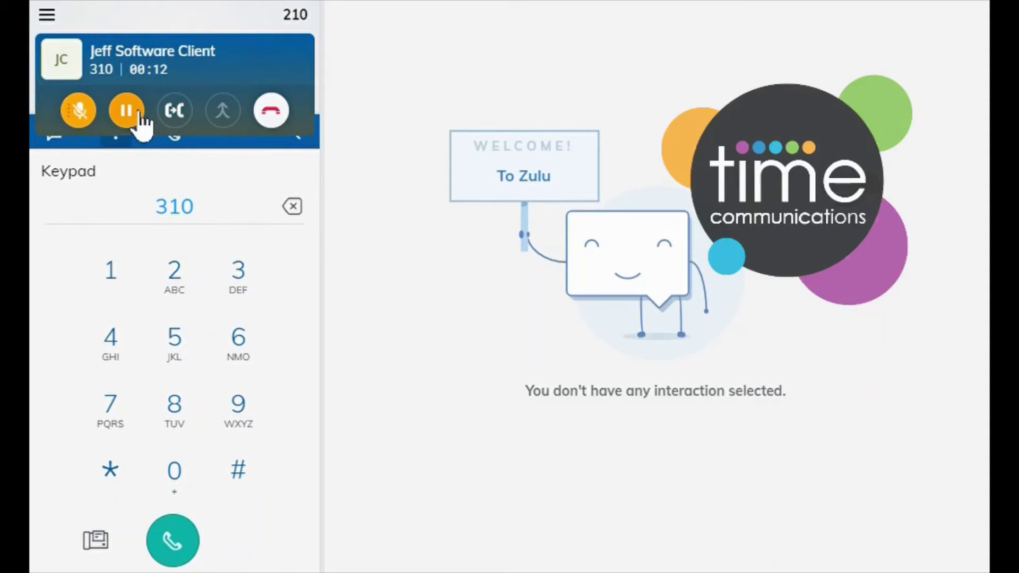
left_click(139, 114)
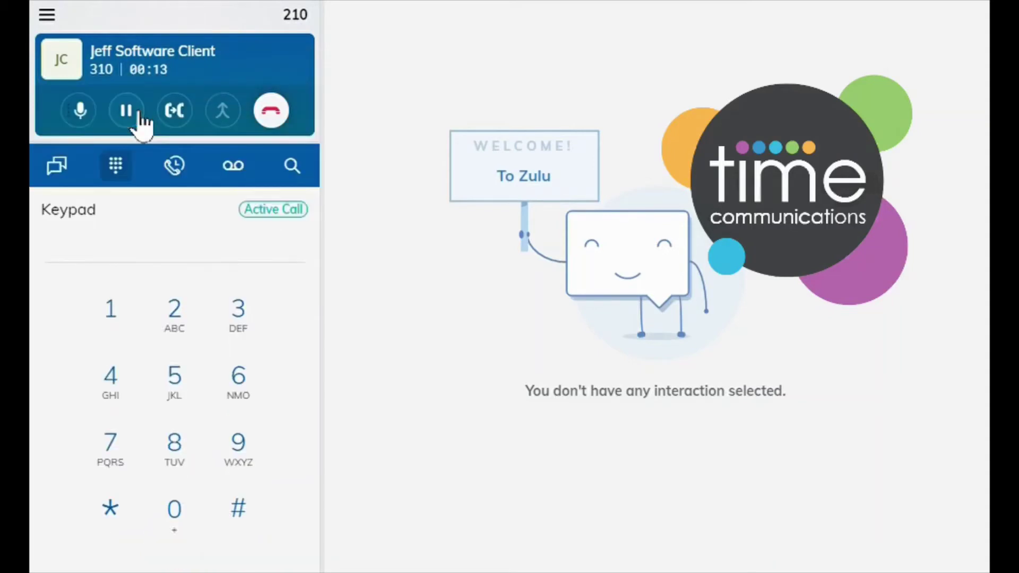
- End the active call and clear the dialled extension from the keypad
left_click(279, 117)
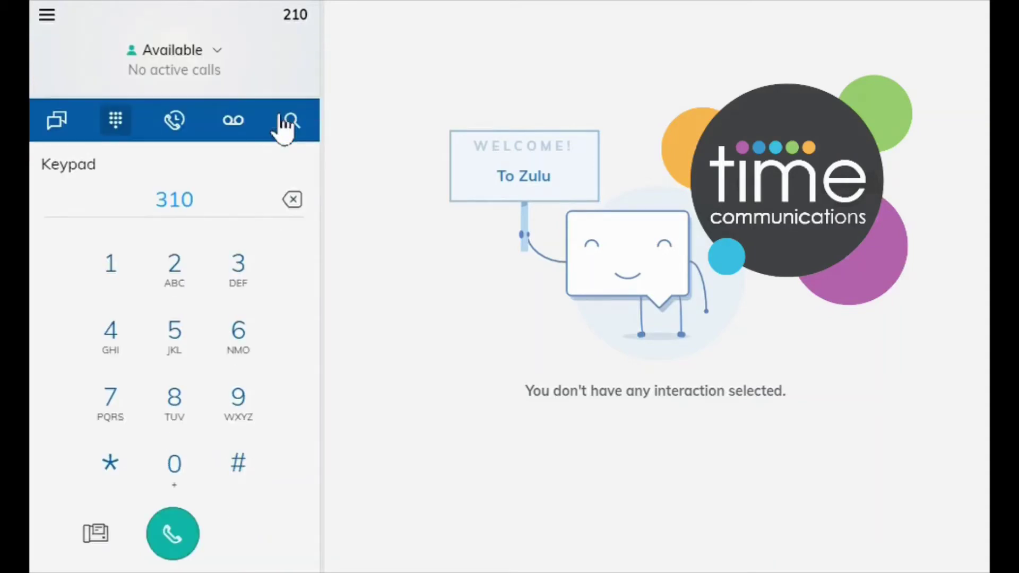
left_click(311, 200)
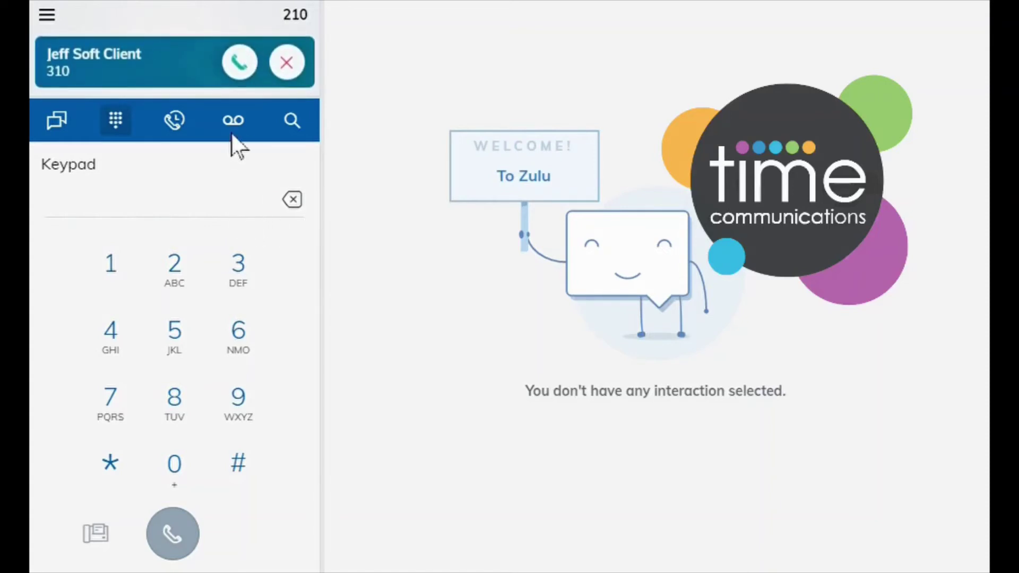
- Answer the incoming call from extension 310, and hold and resume it before hanging up
left_click(242, 71)
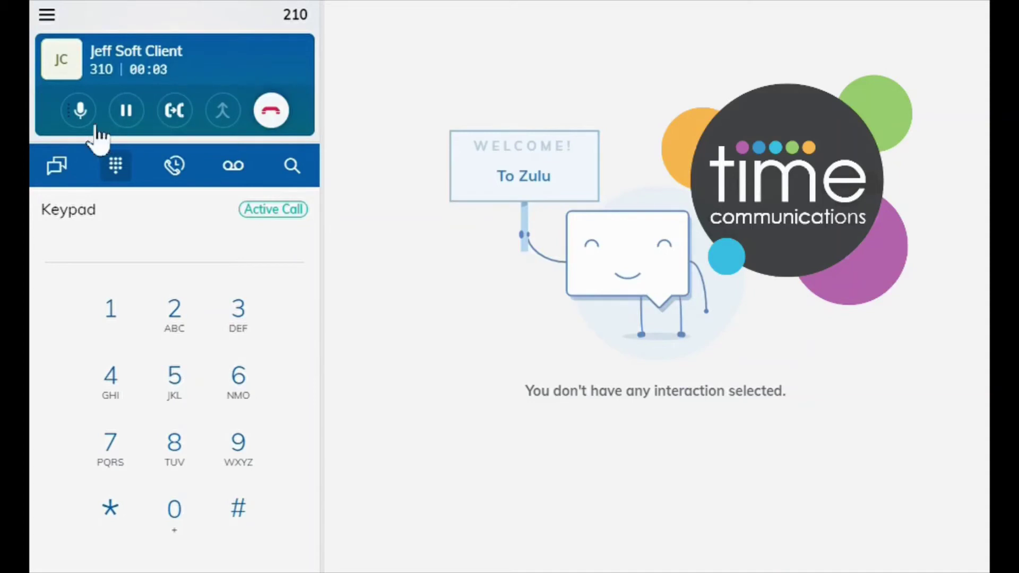
left_click(142, 118)
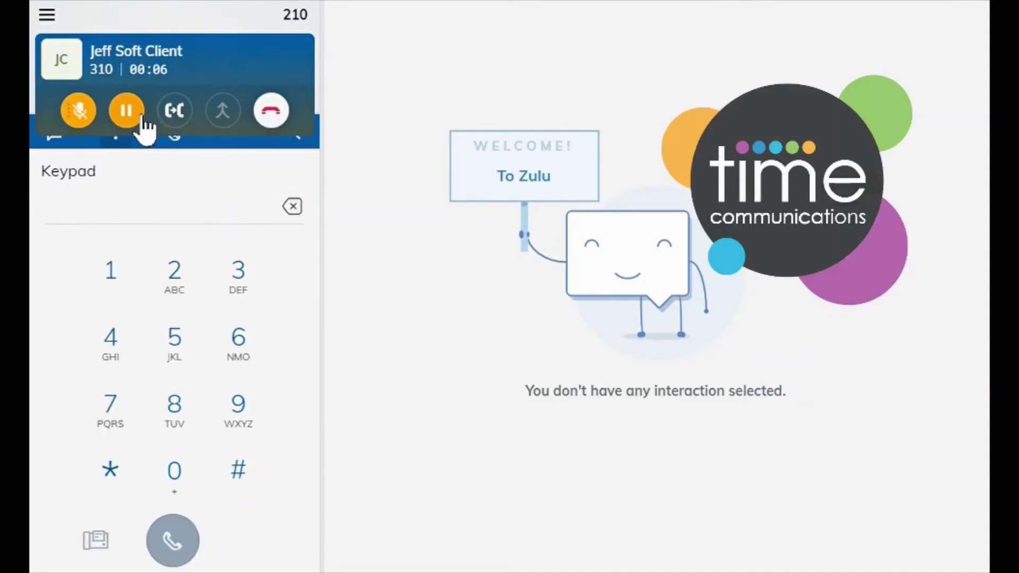
left_click(142, 118)
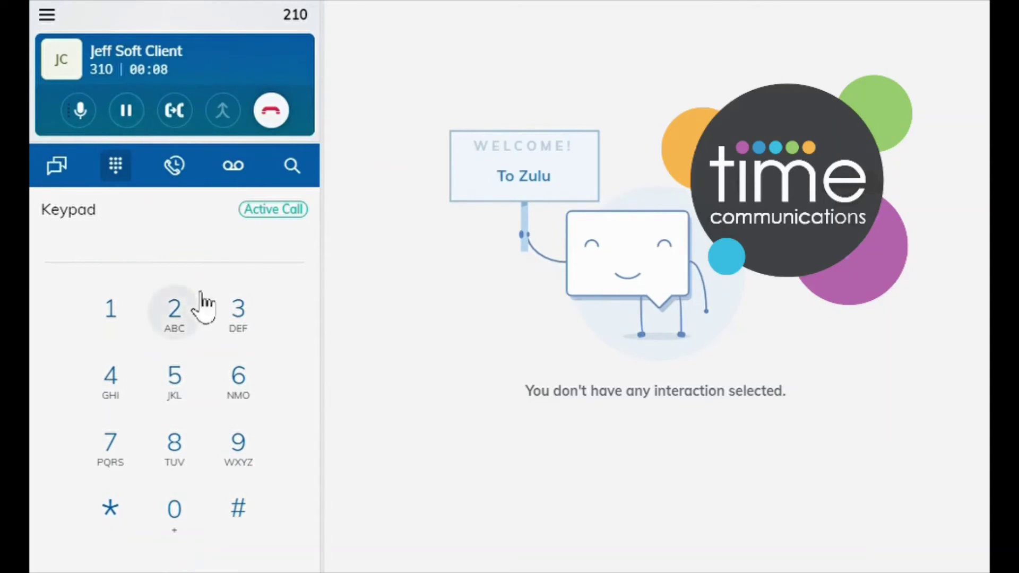
left_click(277, 116)
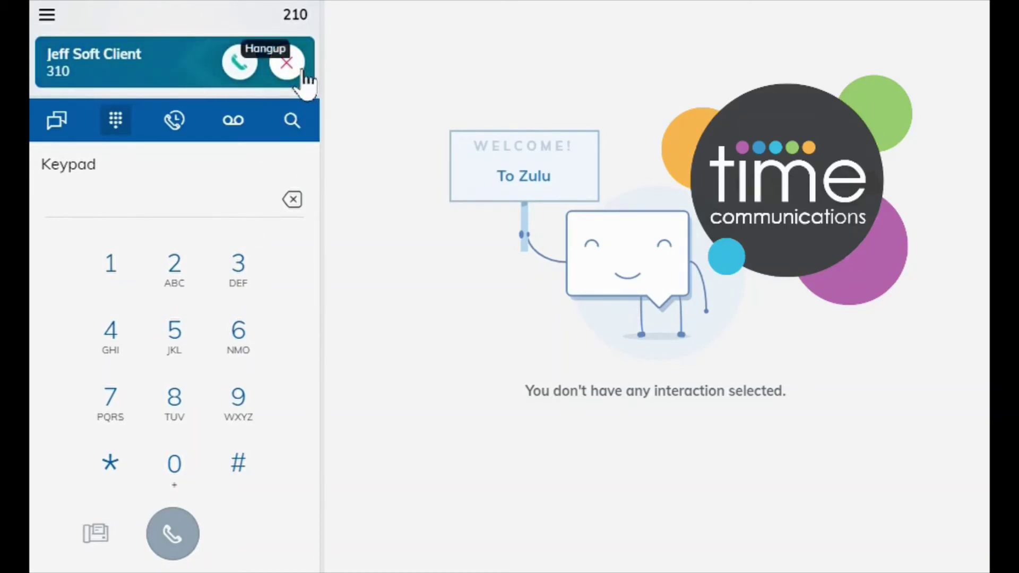
- Reject the incoming call from extension 310 and open the activity list
left_click(304, 72)
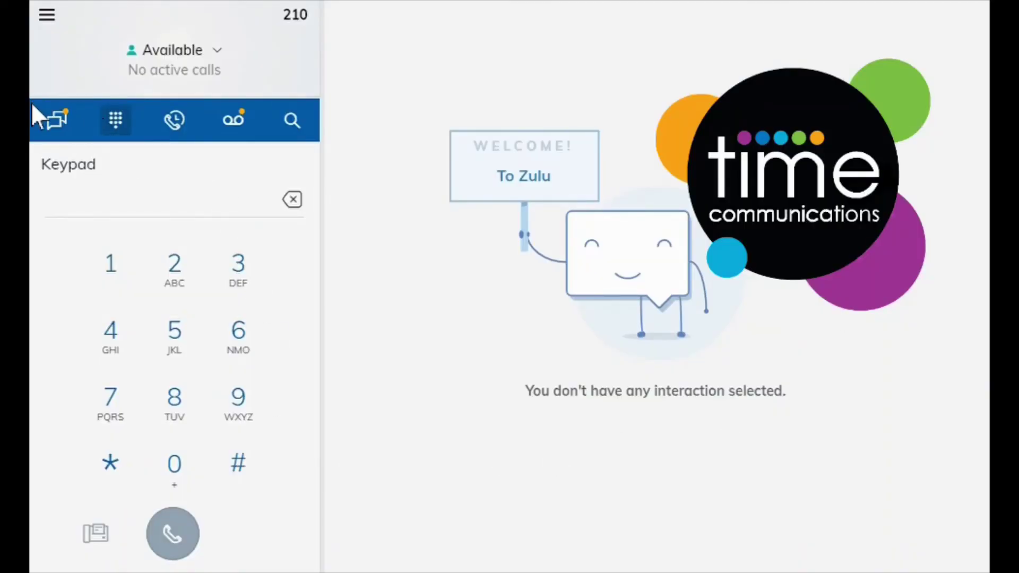
left_click(75, 123)
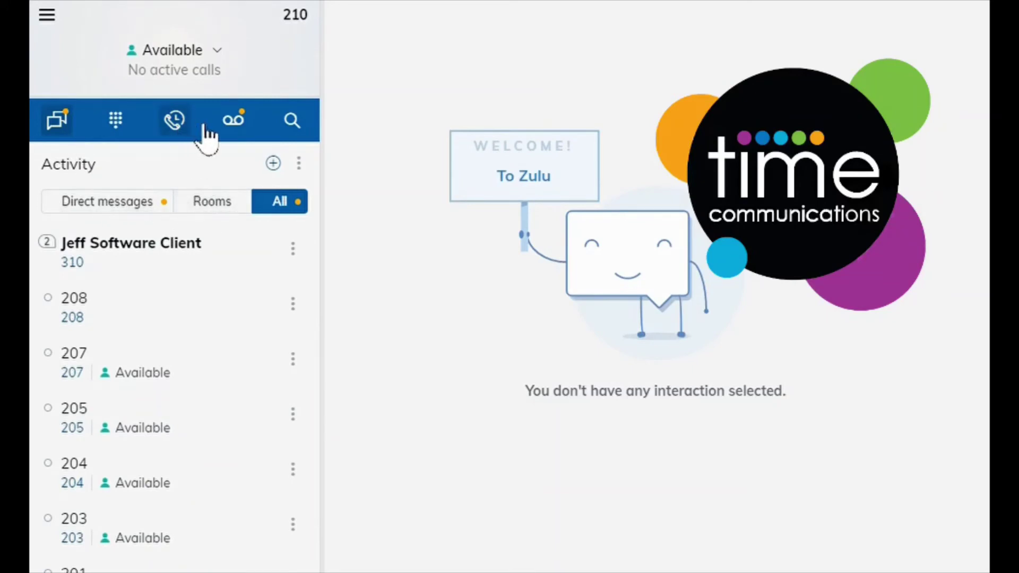
- Check the call history, including its missed calls, and the voicemail list for entries from extension 310
left_click(183, 126)
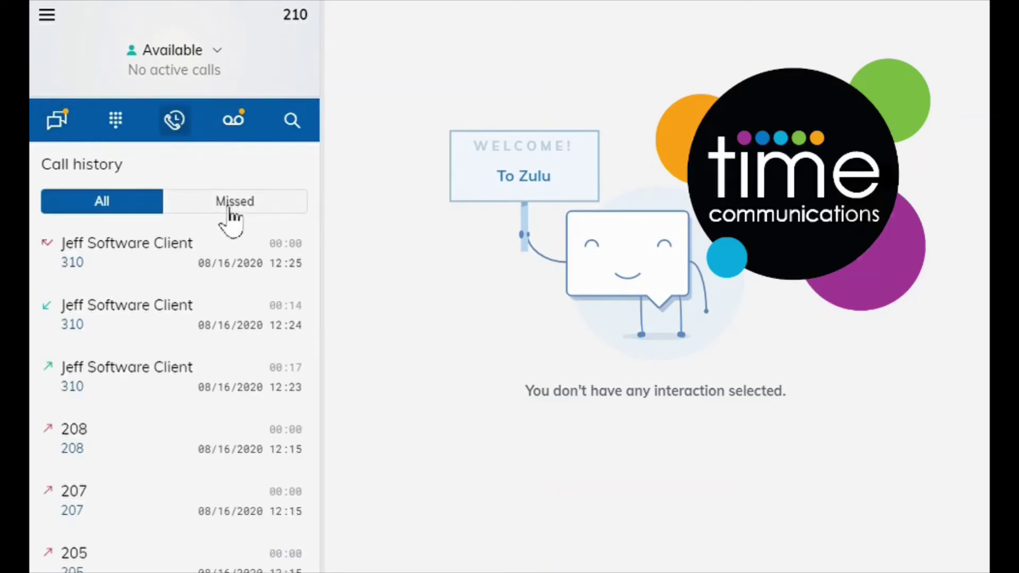
left_click(236, 206)
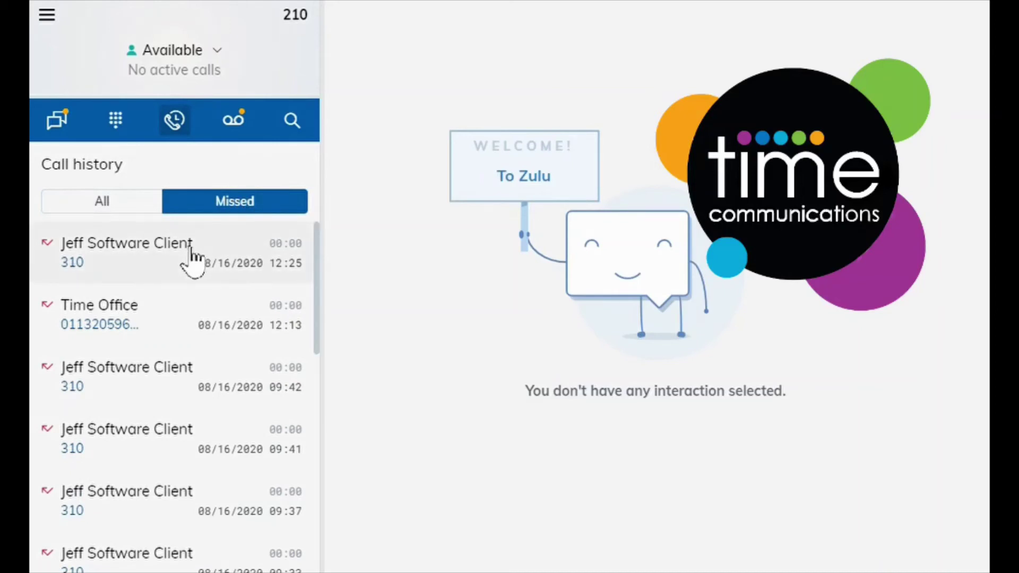
left_click(235, 121)
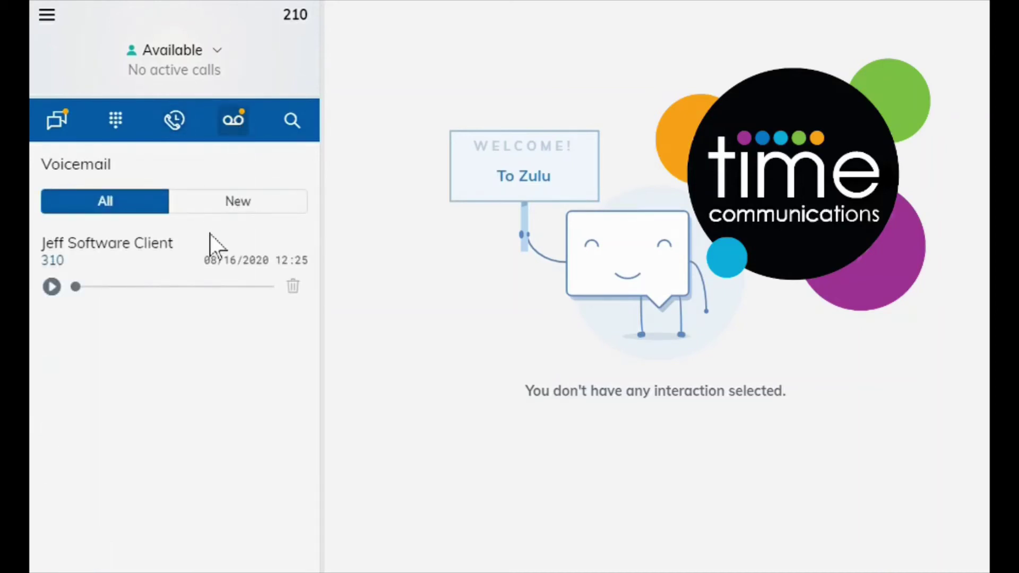
left_click(183, 122)
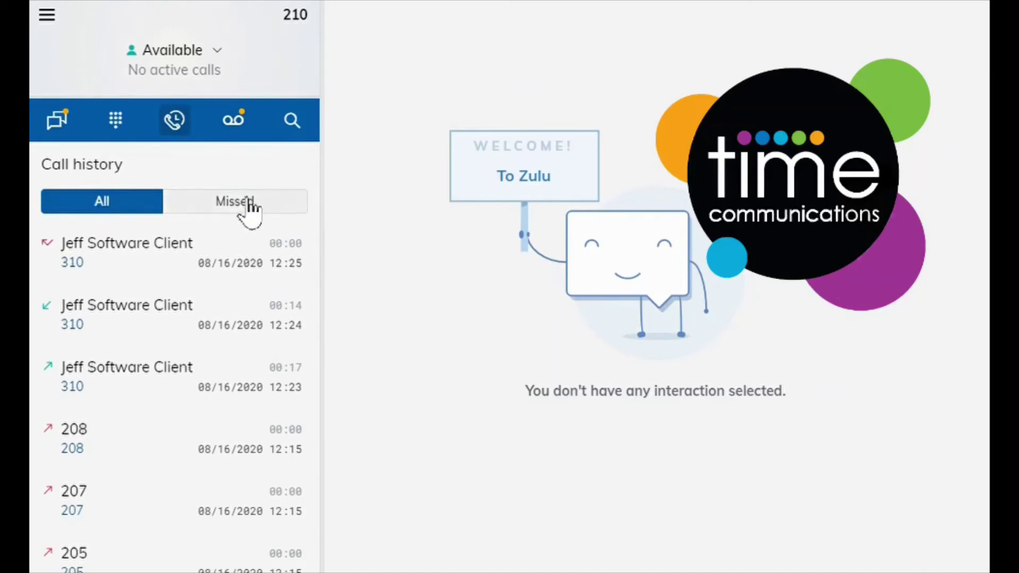
- Mark all items in the activity list as read
left_click(66, 127)
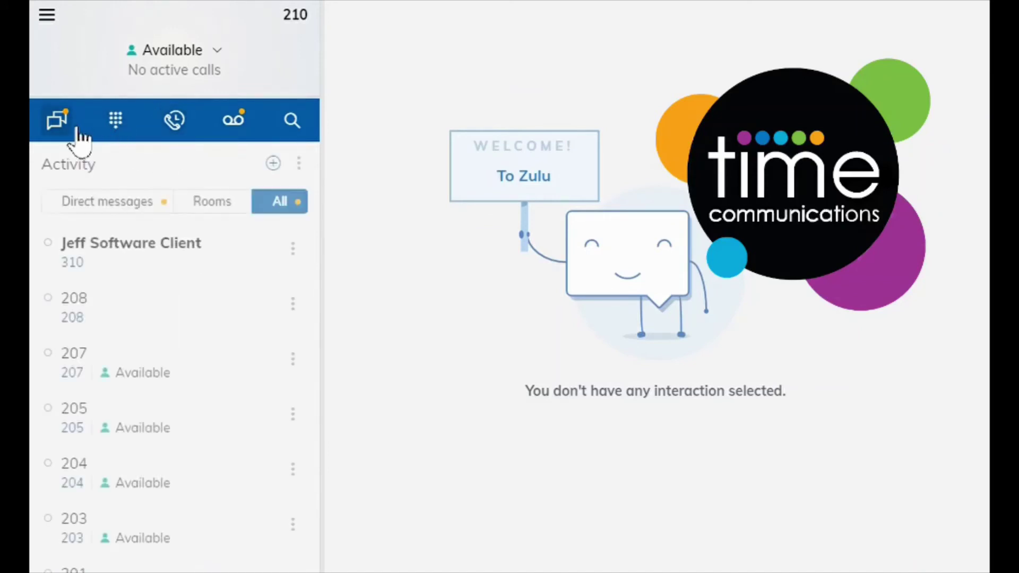
left_click(298, 163)
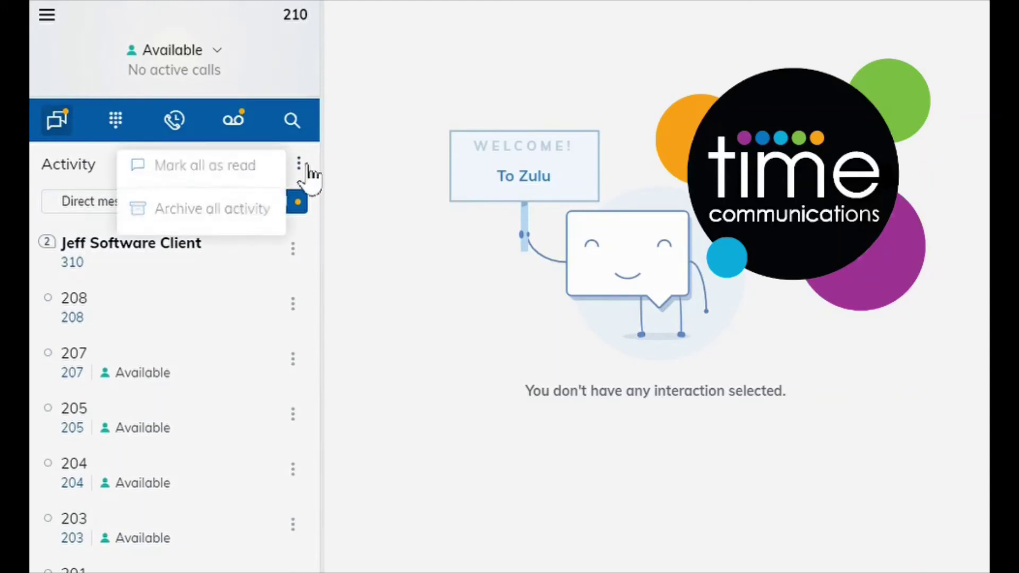
left_click(254, 180)
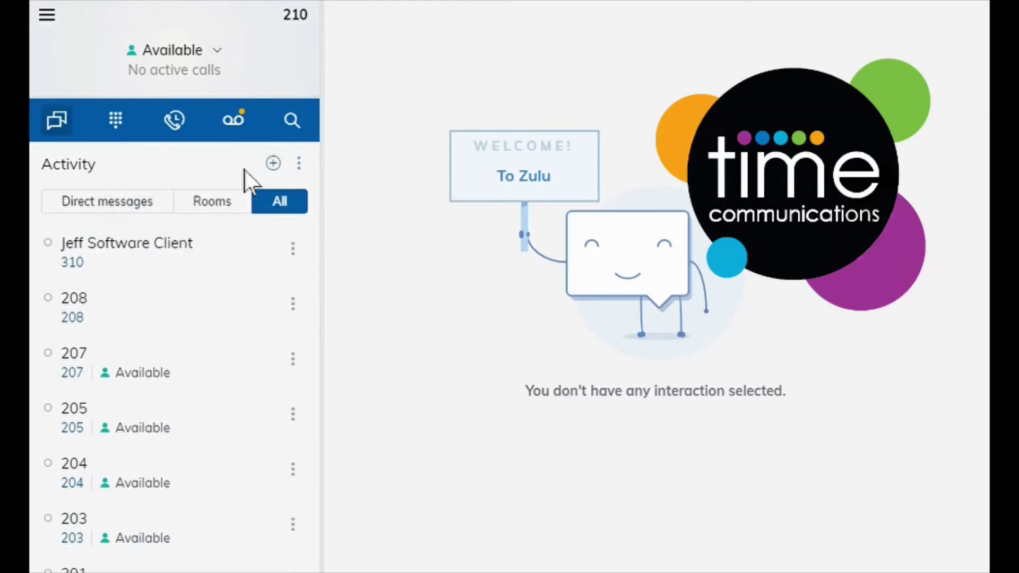
- Play and delete the voicemail from extension 310, and return to the keypad
left_click(243, 130)
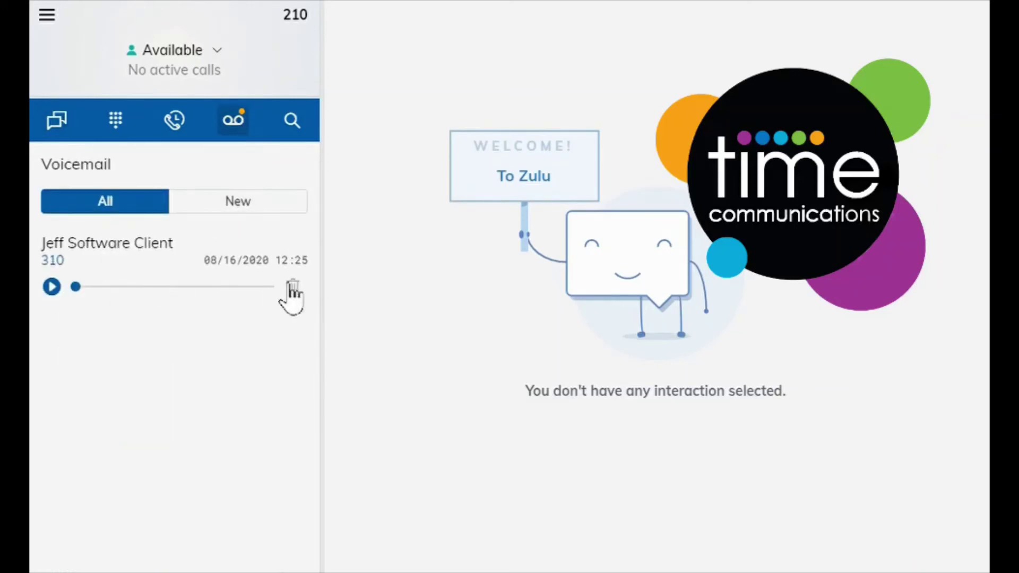
left_click(52, 287)
left_click(59, 287)
left_click(294, 287)
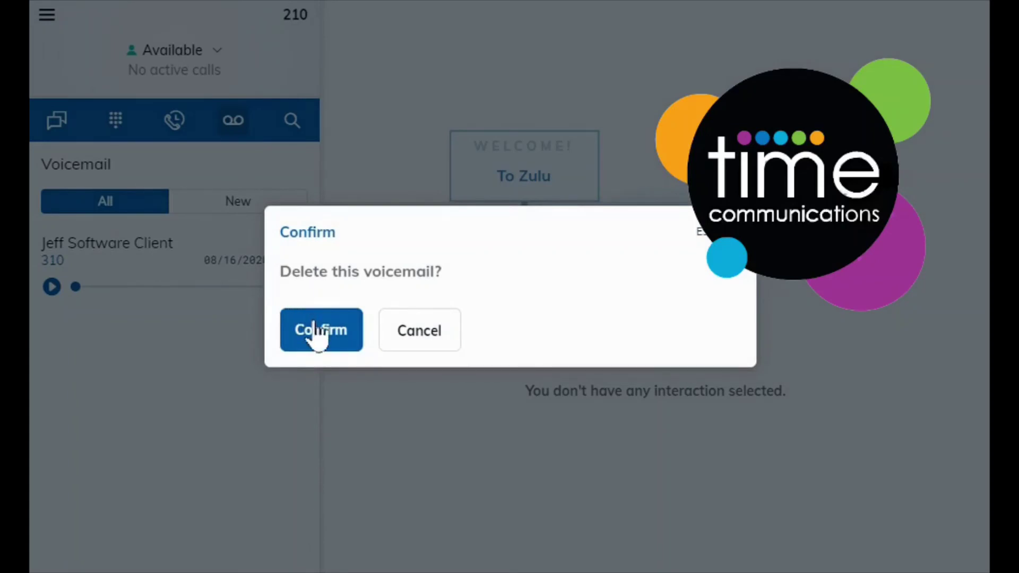
left_click(330, 345)
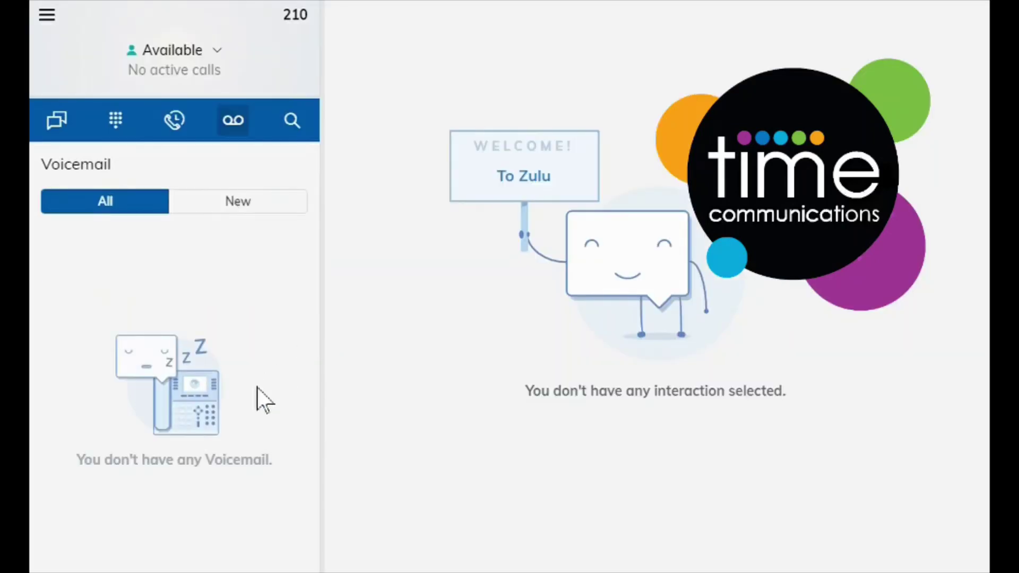
left_click(123, 133)
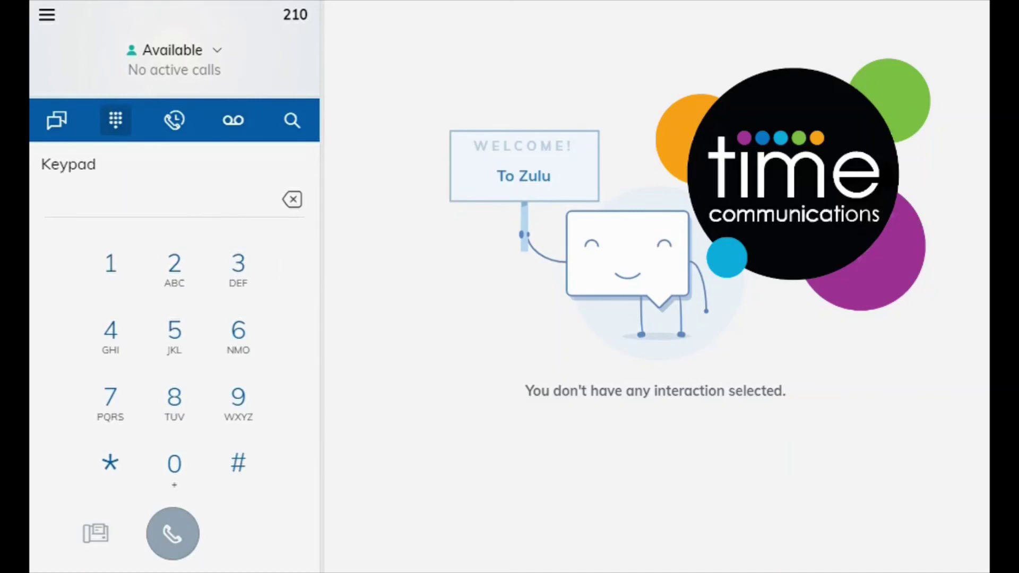